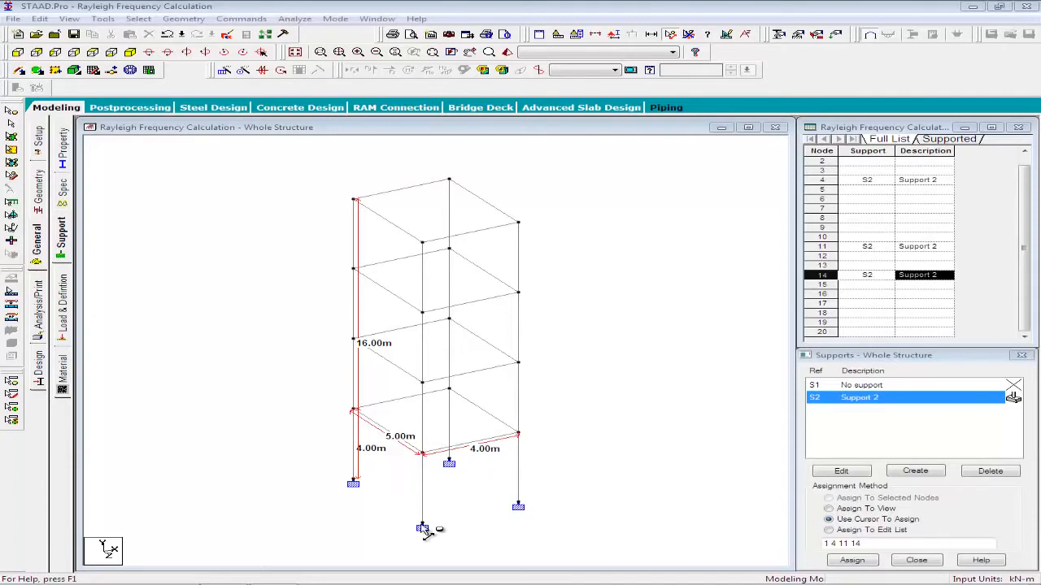
# Create primary load case 1 with loading type None and the title LOAD CASE 1.
pyautogui.click(69, 161)
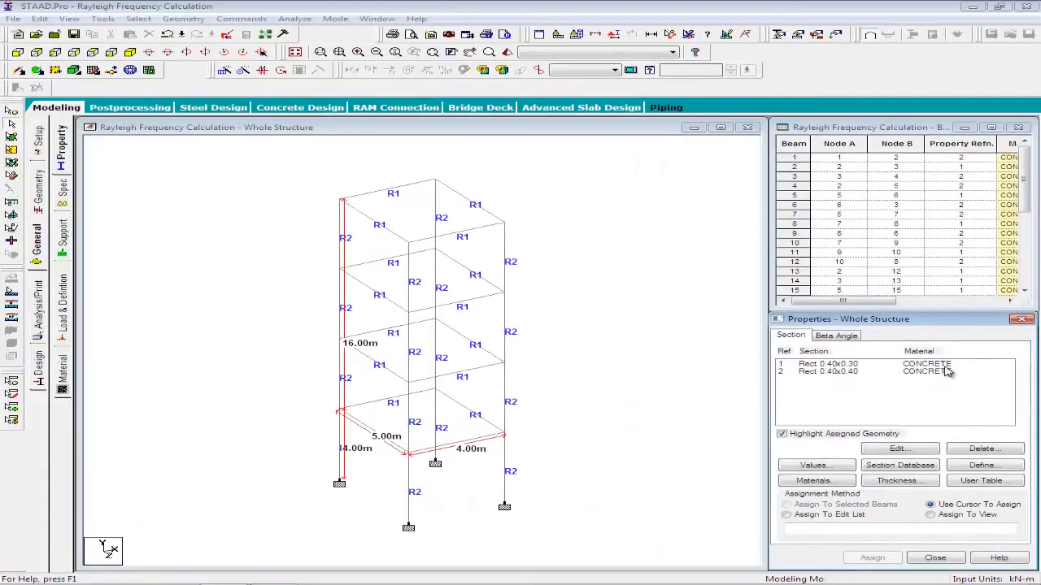
pyautogui.click(63, 321)
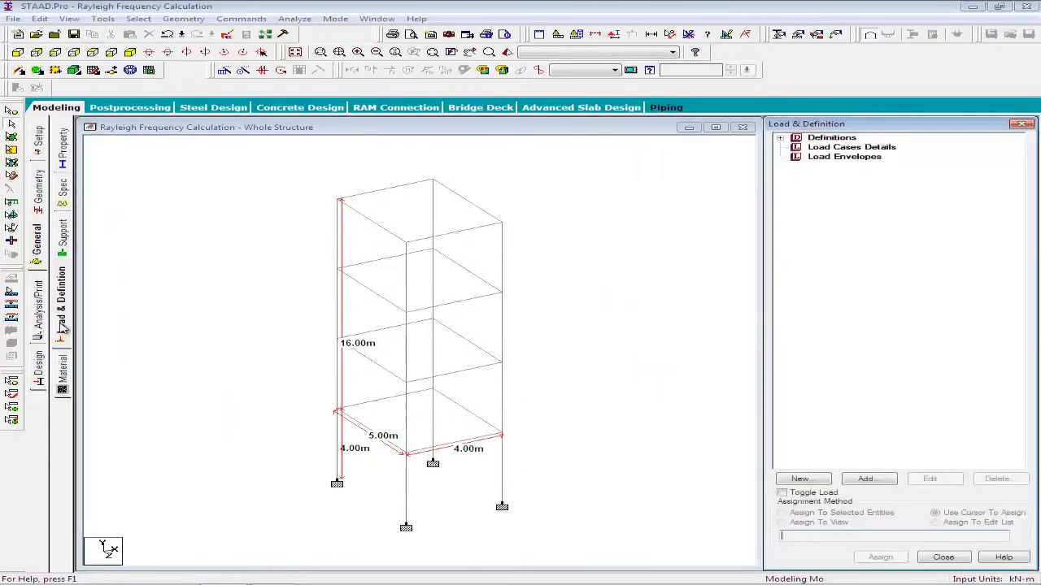
pyautogui.click(818, 149)
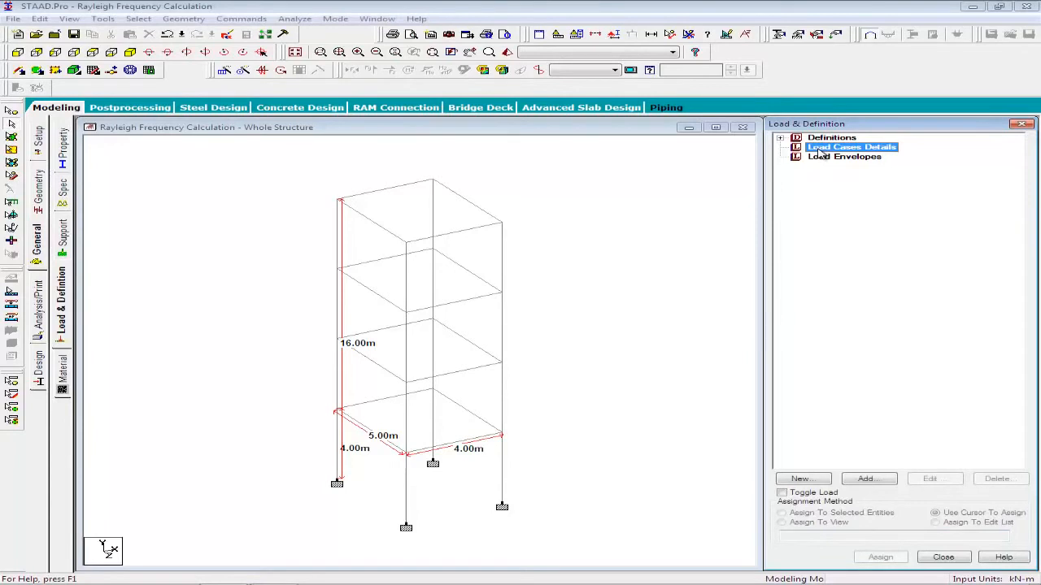
pyautogui.click(865, 479)
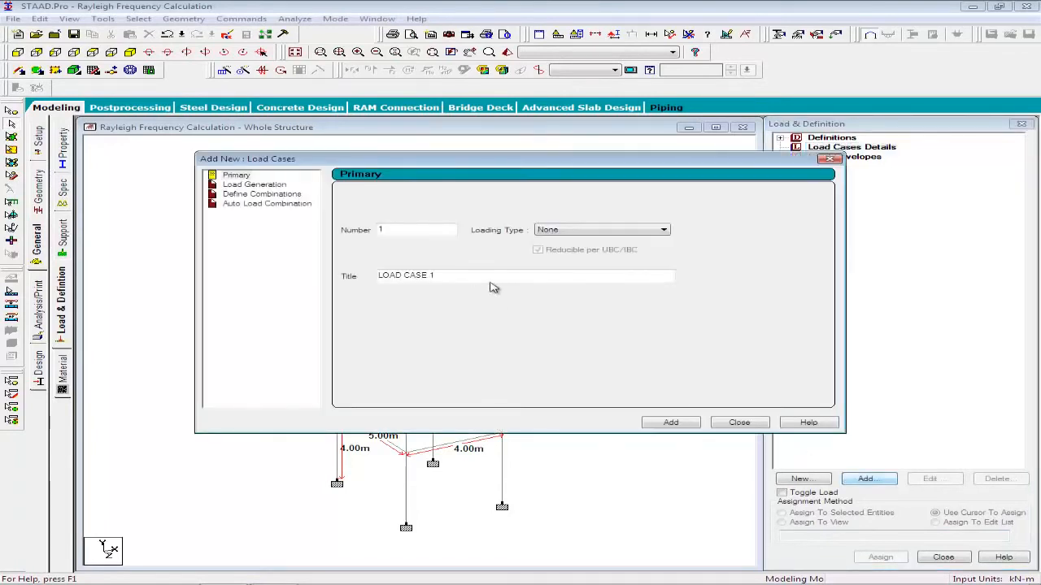
pyautogui.click(668, 422)
# Add a selfweight load in the X direction with a factor of 1 to LOAD CASE 1.
pyautogui.click(866, 479)
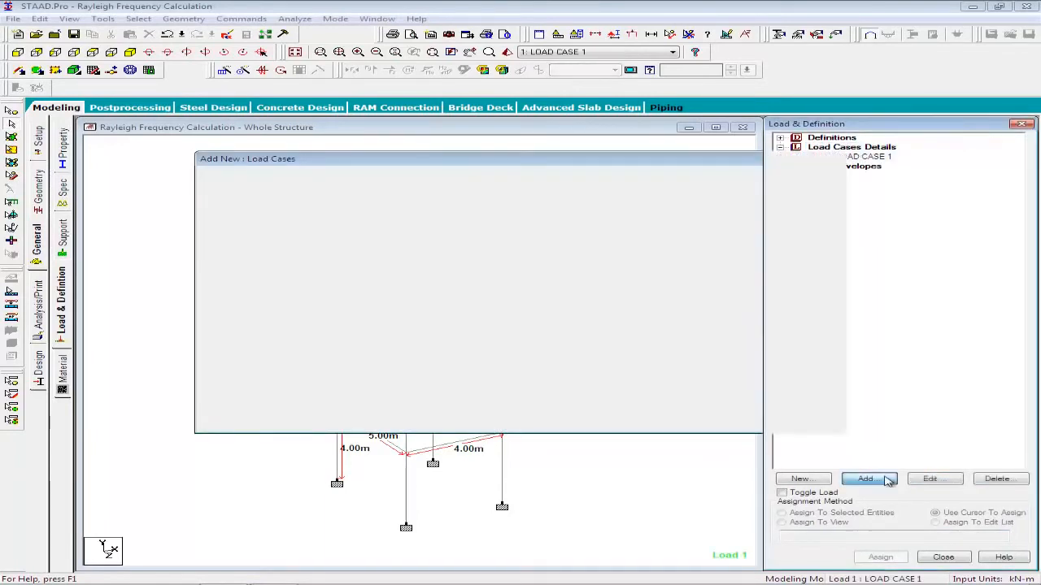
pyautogui.click(303, 109)
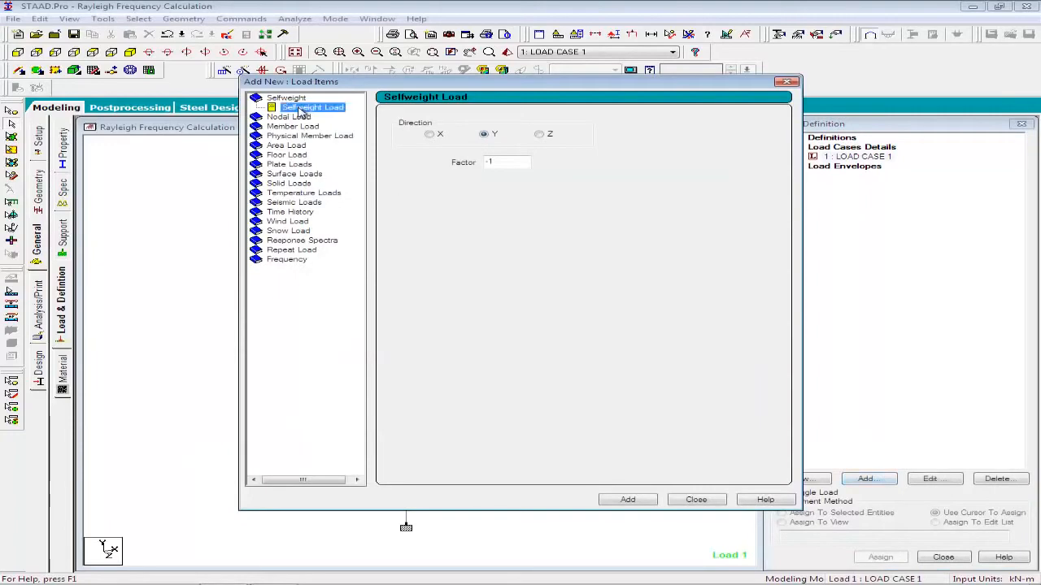
pyautogui.click(429, 134)
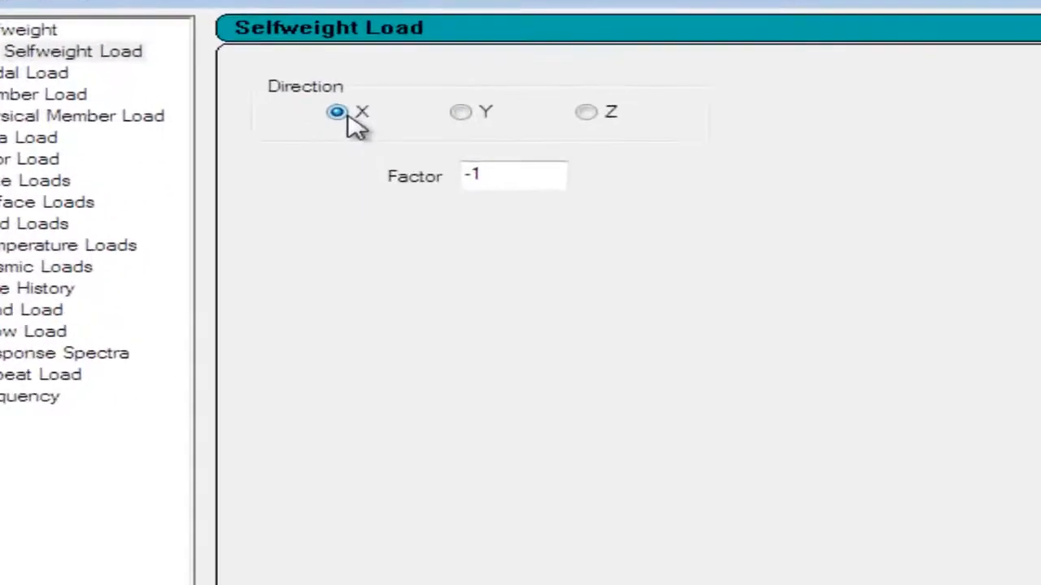
pyautogui.moveTo(476, 196); pyautogui.dragTo(428, 197)
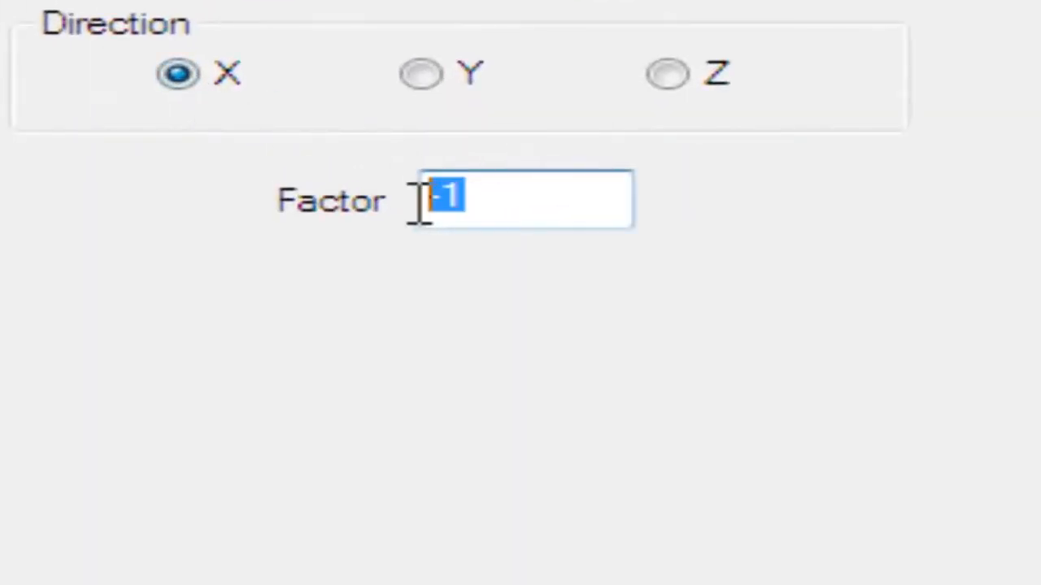
pyautogui.write('1')
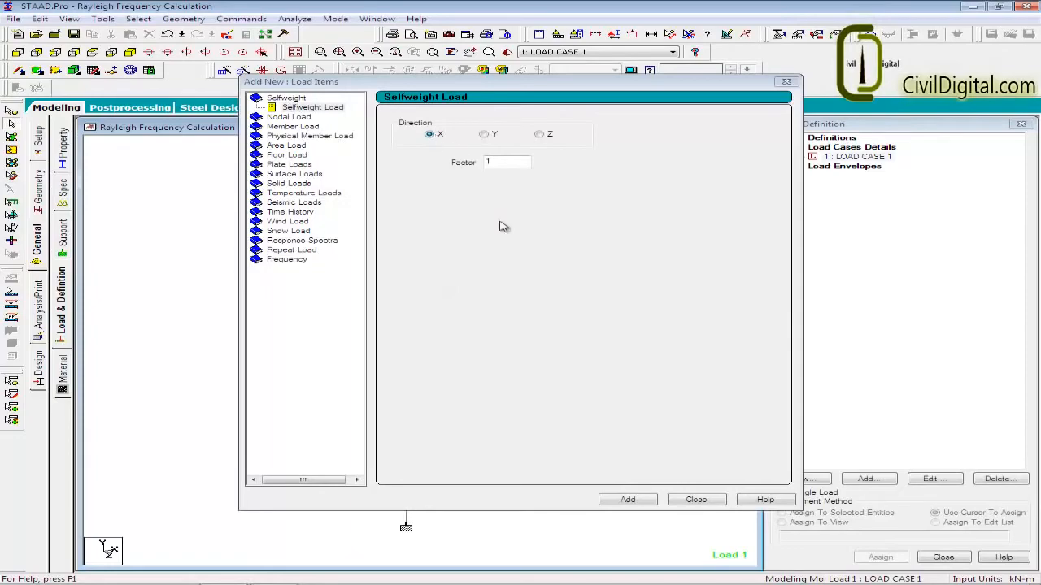
pyautogui.click(628, 499)
# Add a 3 kN/m2 floor load in Global X to LOAD CASE 1, with a Y range from 0 to 16.5 m.
pyautogui.click(286, 154)
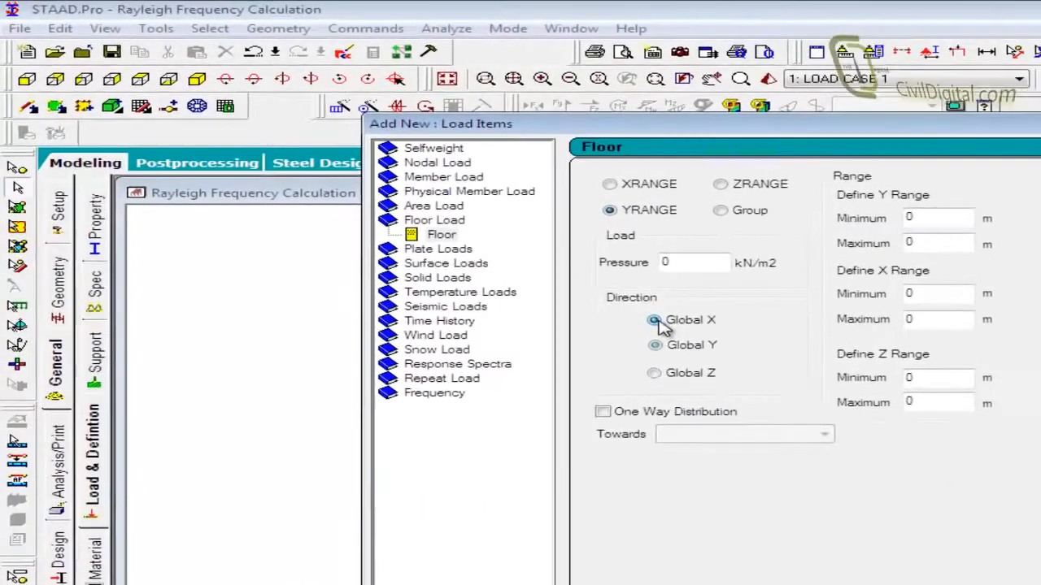
pyautogui.click(657, 320)
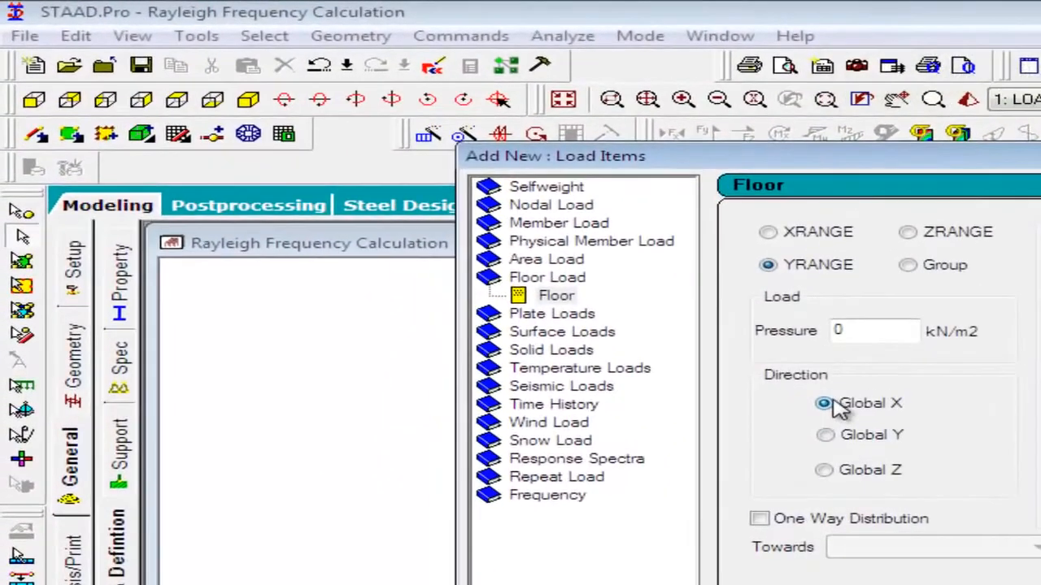
pyautogui.doubleClick(665, 263)
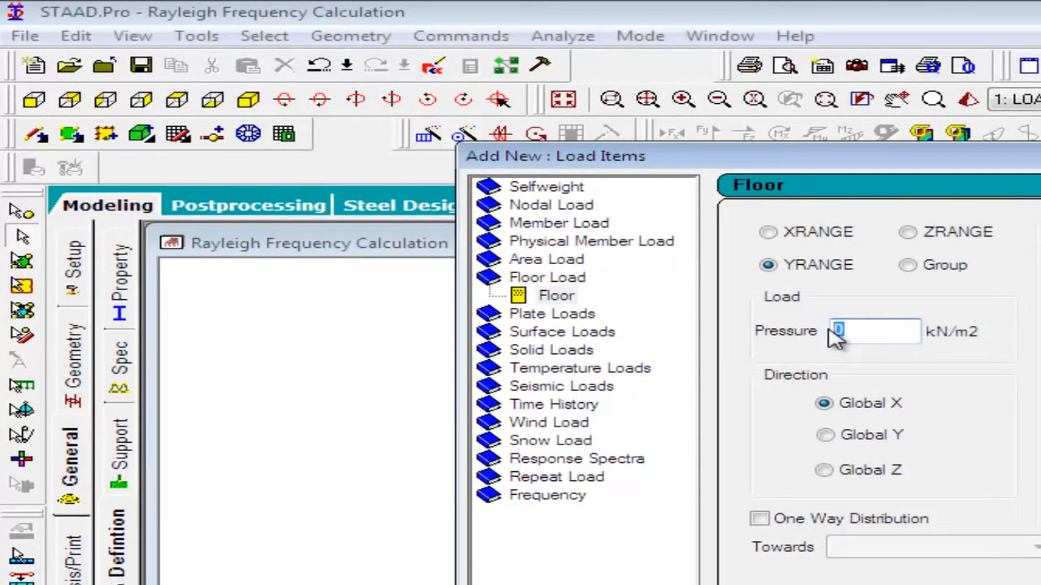
pyautogui.write('3')
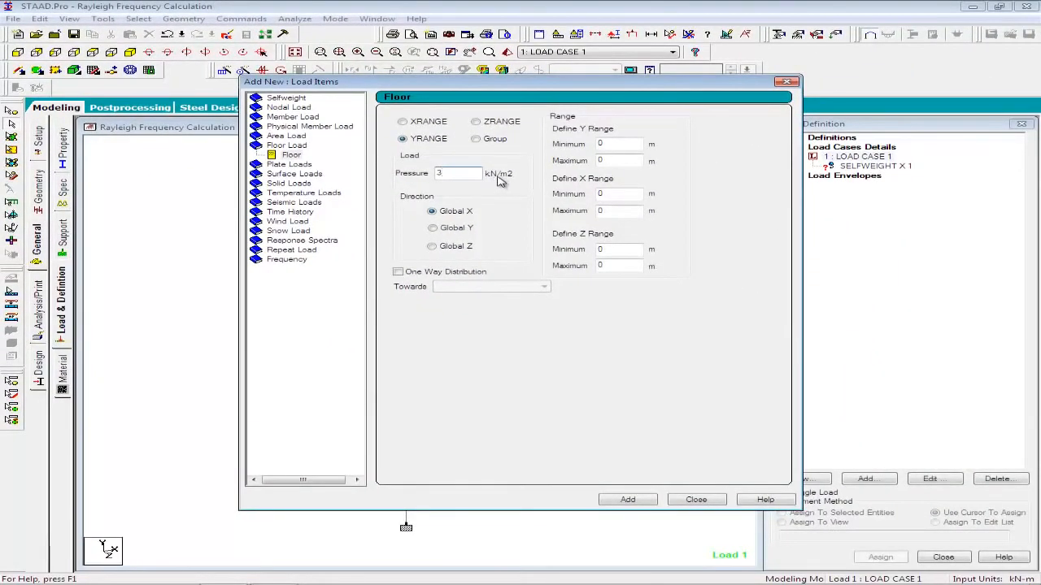
pyautogui.doubleClick(602, 161)
pyautogui.moveTo(514, 84); pyautogui.dragTo(768, 89)
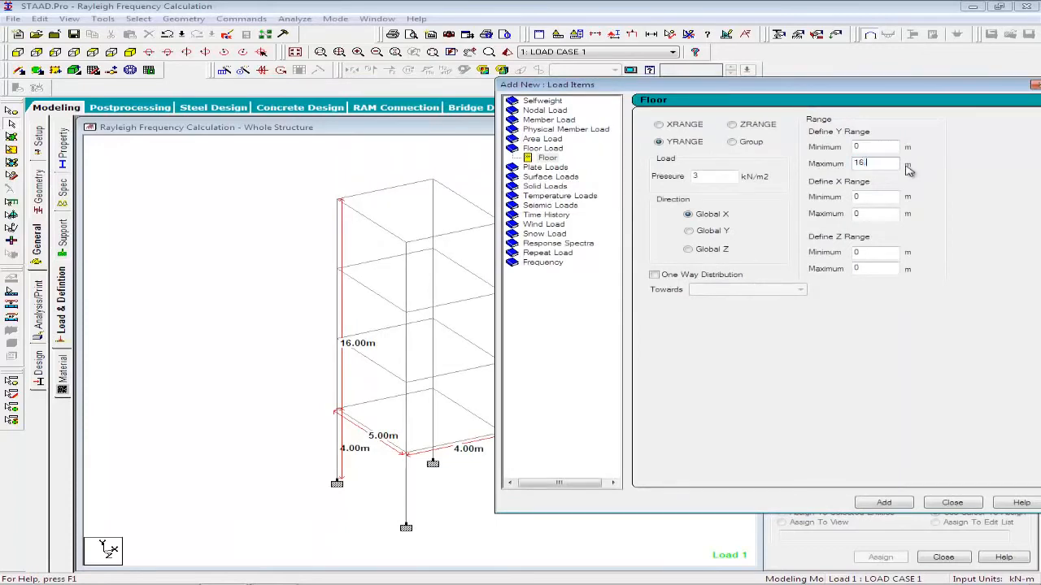
pyautogui.write('16.5')
pyautogui.click(882, 503)
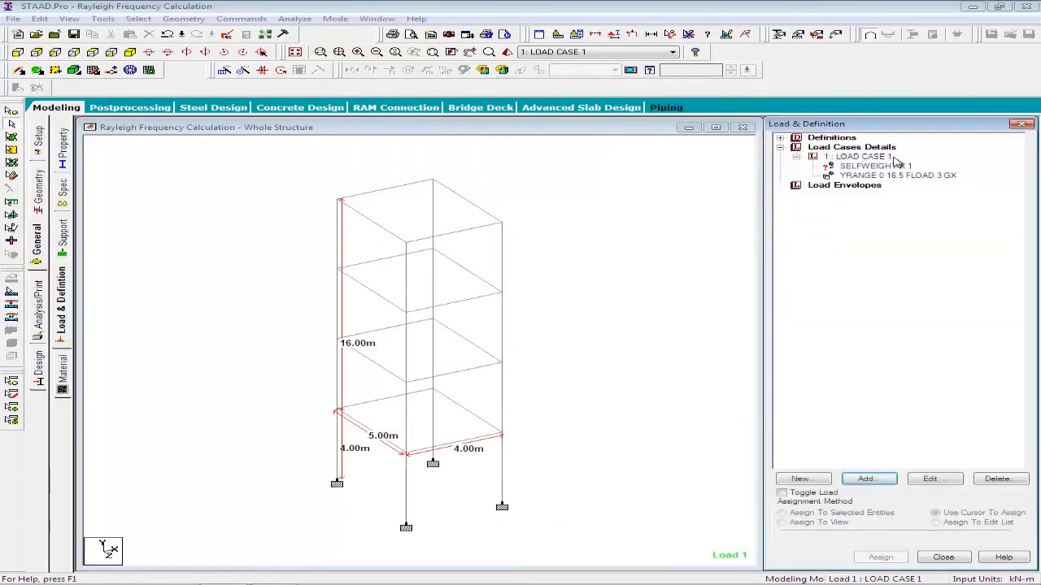
# Assign the X selfweight load to all members in the view.
pyautogui.click(822, 522)
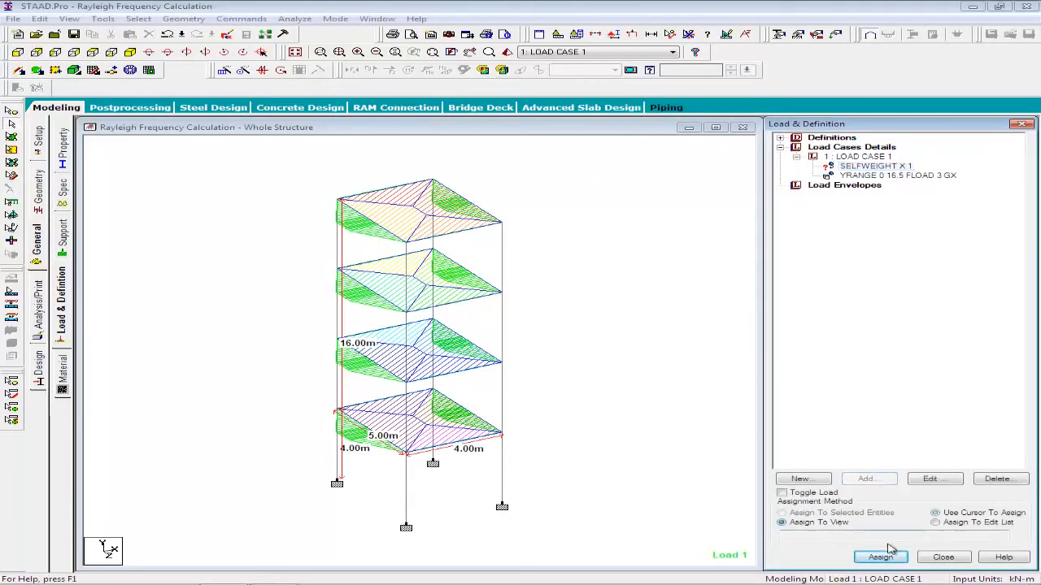
pyautogui.click(881, 558)
pyautogui.click(916, 375)
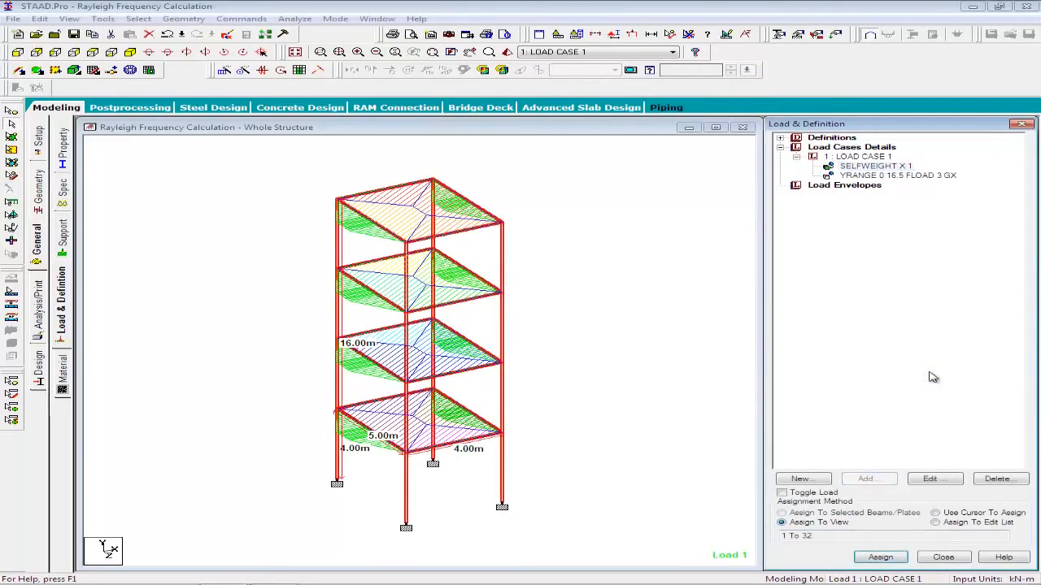
# Add the Rayleigh Frequency calculation to LOAD CASE 1.
pyautogui.click(857, 157)
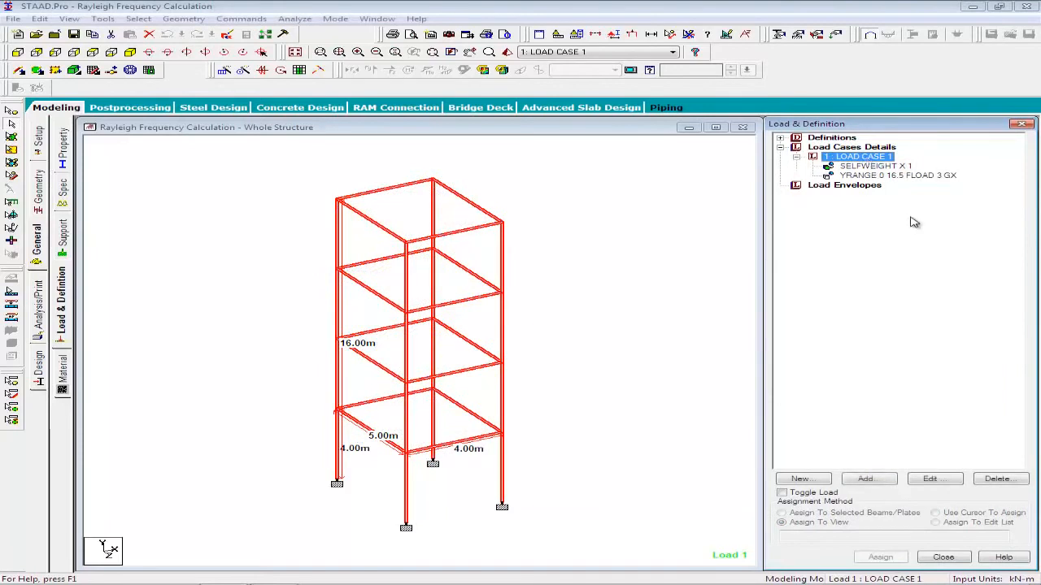
pyautogui.click(885, 485)
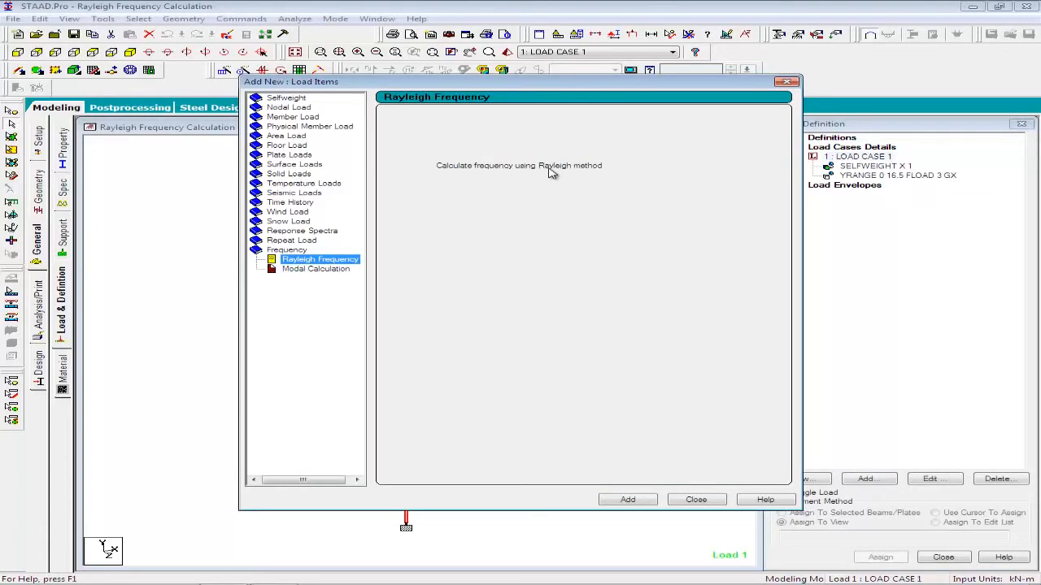
pyautogui.click(641, 500)
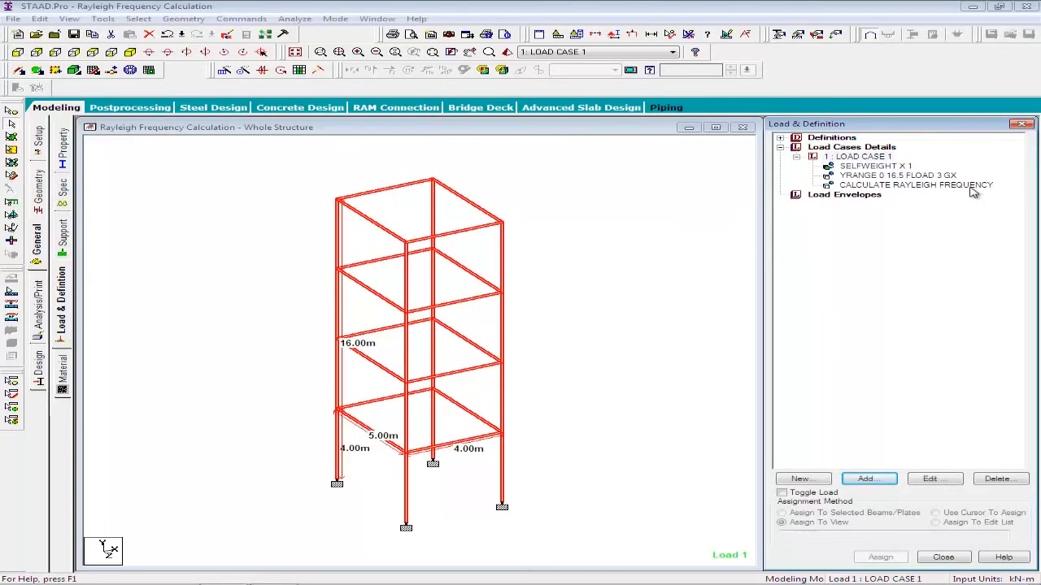
# Create primary load case 2 with loading type None and the title LOAD CASE 2.
pyautogui.click(855, 158)
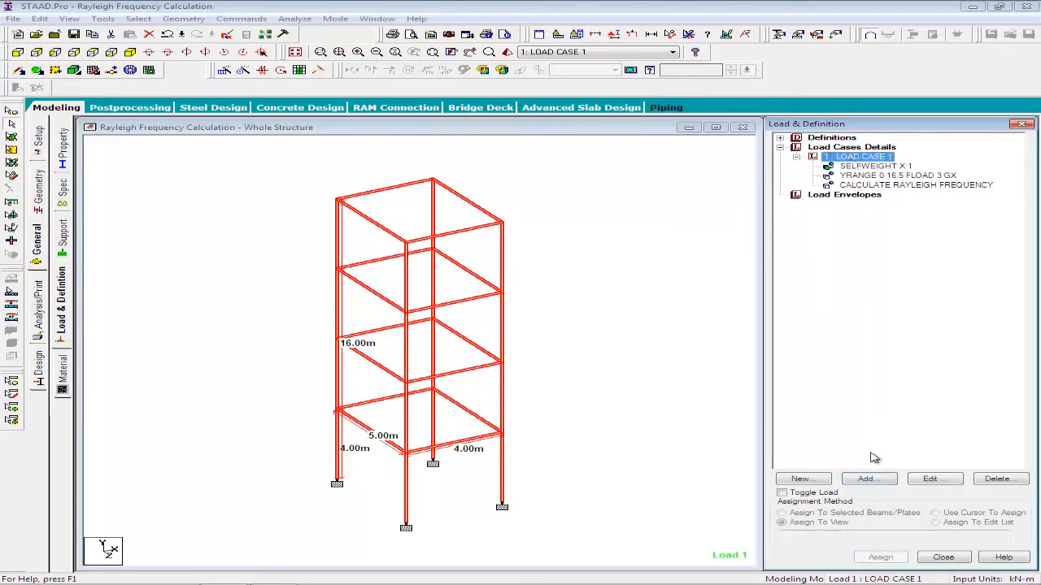
pyautogui.click(855, 146)
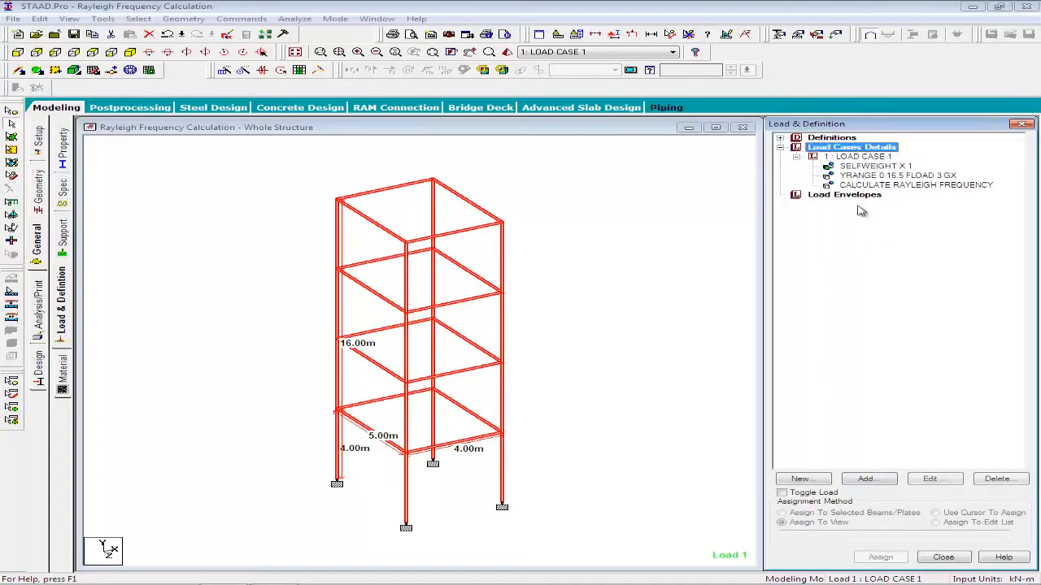
pyautogui.click(865, 478)
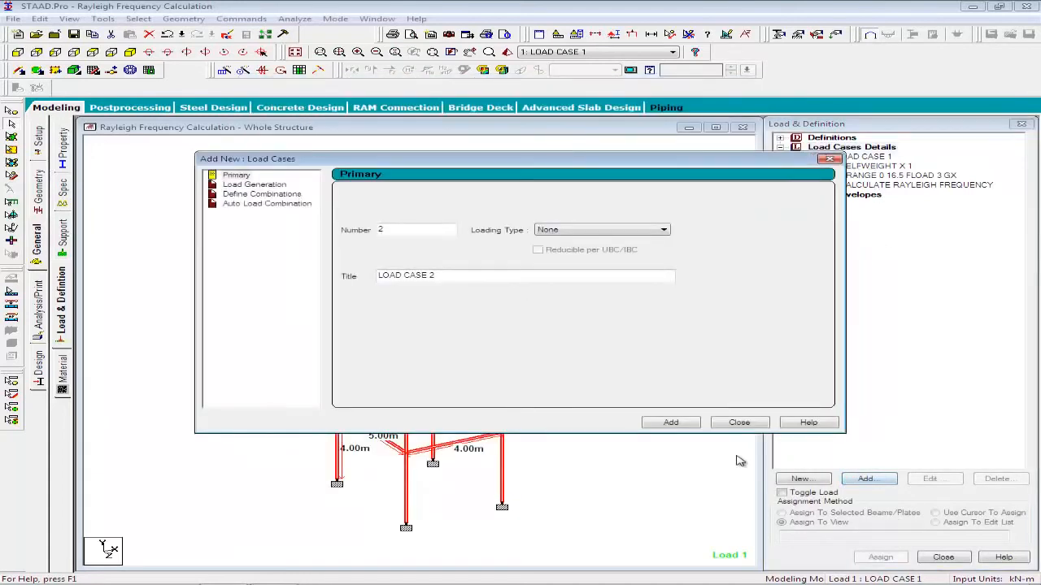
pyautogui.click(688, 423)
pyautogui.click(740, 424)
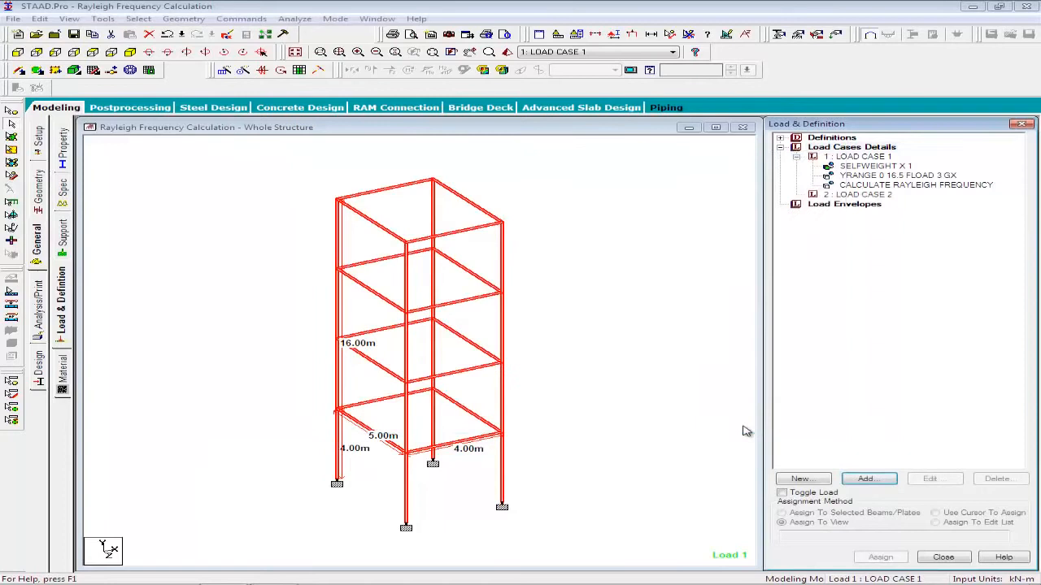
# Add a selfweight load in the Z direction with a factor of 1 to LOAD CASE 2.
pyautogui.click(859, 194)
pyautogui.click(867, 478)
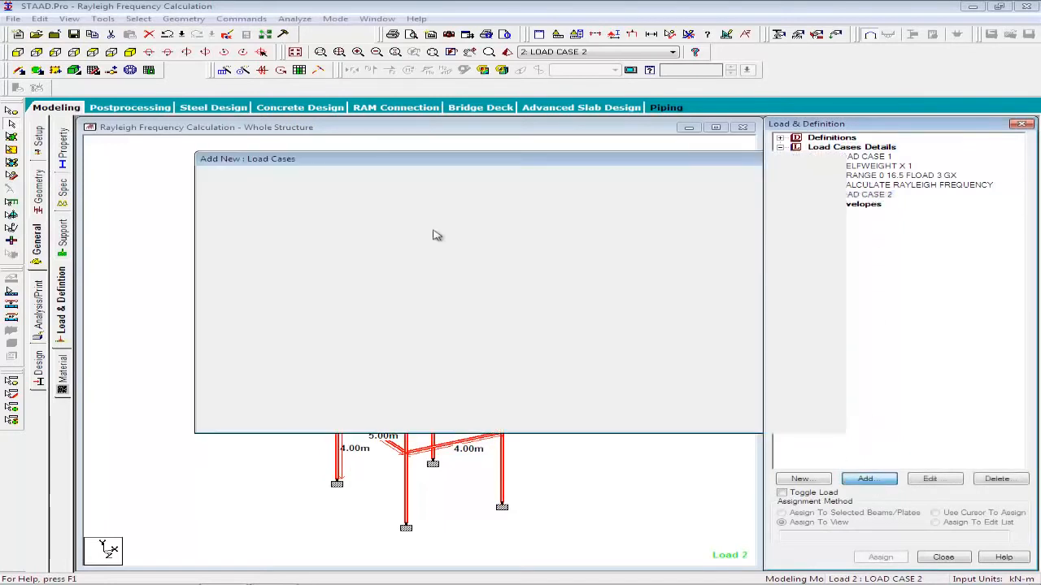
pyautogui.click(286, 108)
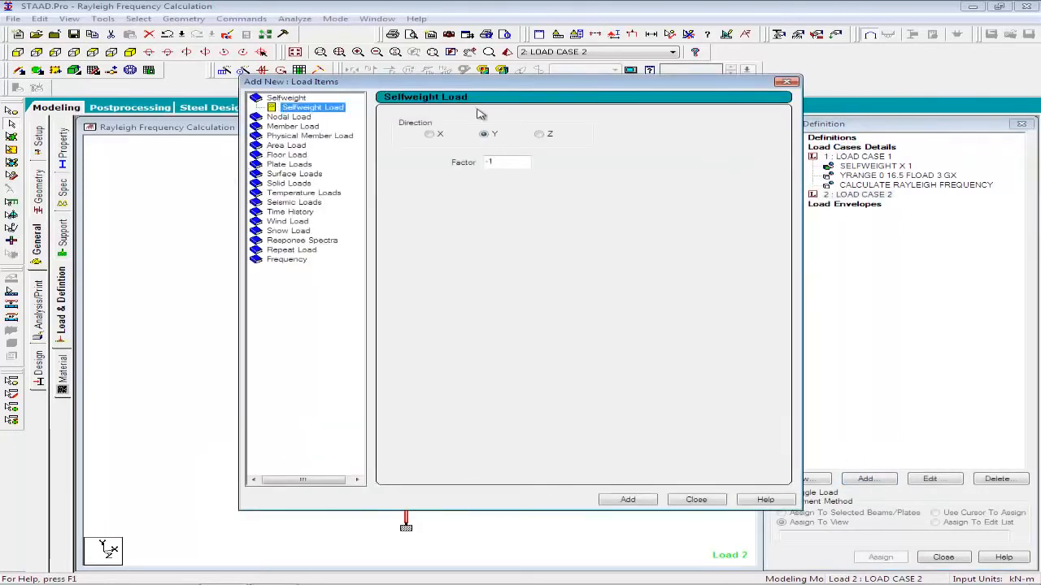
pyautogui.click(539, 135)
pyautogui.press('Tab')
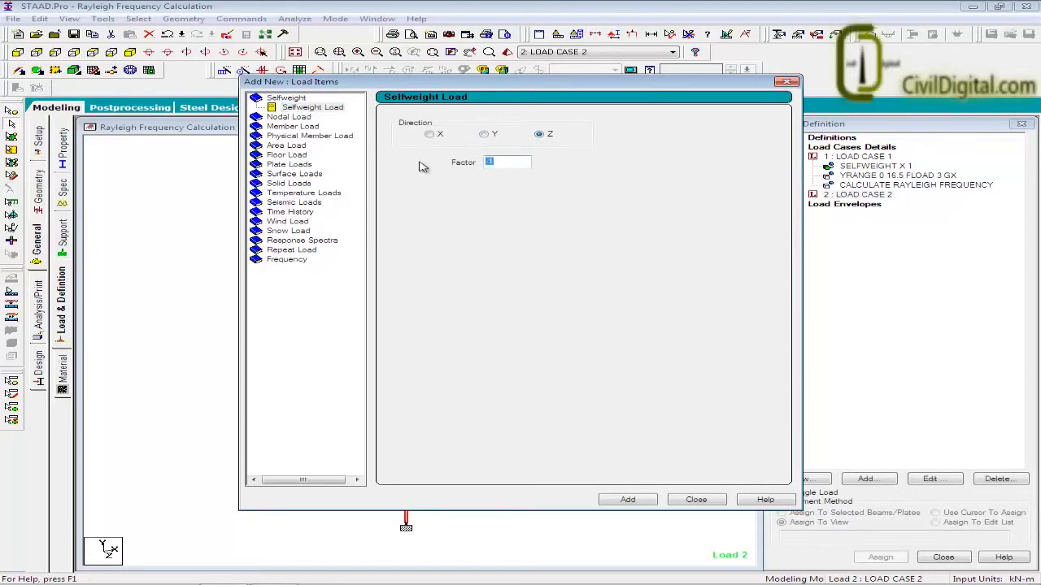
pyautogui.click(626, 500)
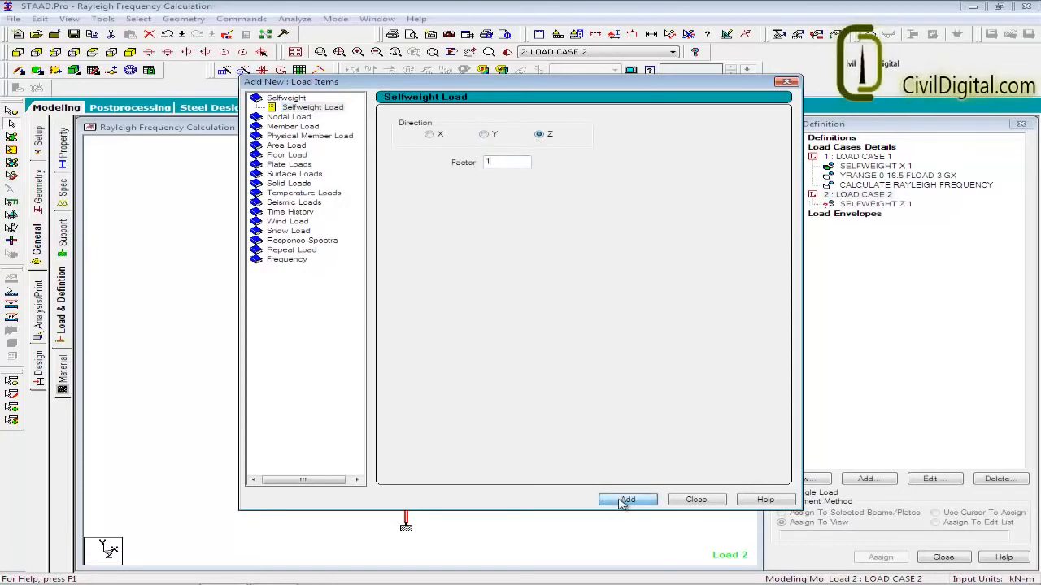
# Add a 3 kN/m2 floor load in Global Z to LOAD CASE 2, with a Y range from 0 to 16.5 m.
pyautogui.click(288, 155)
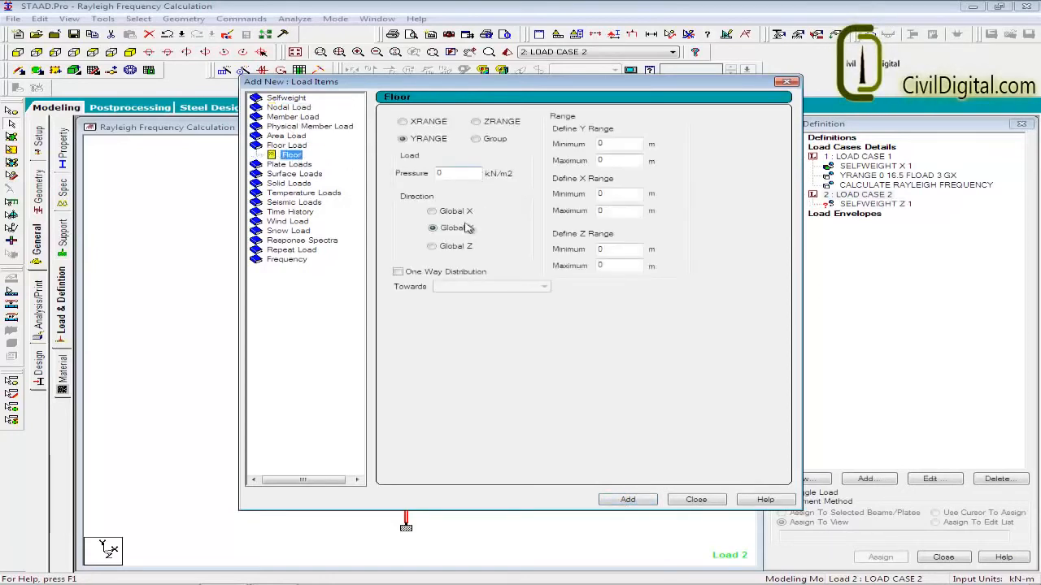
pyautogui.click(456, 245)
pyautogui.moveTo(458, 174); pyautogui.dragTo(387, 173)
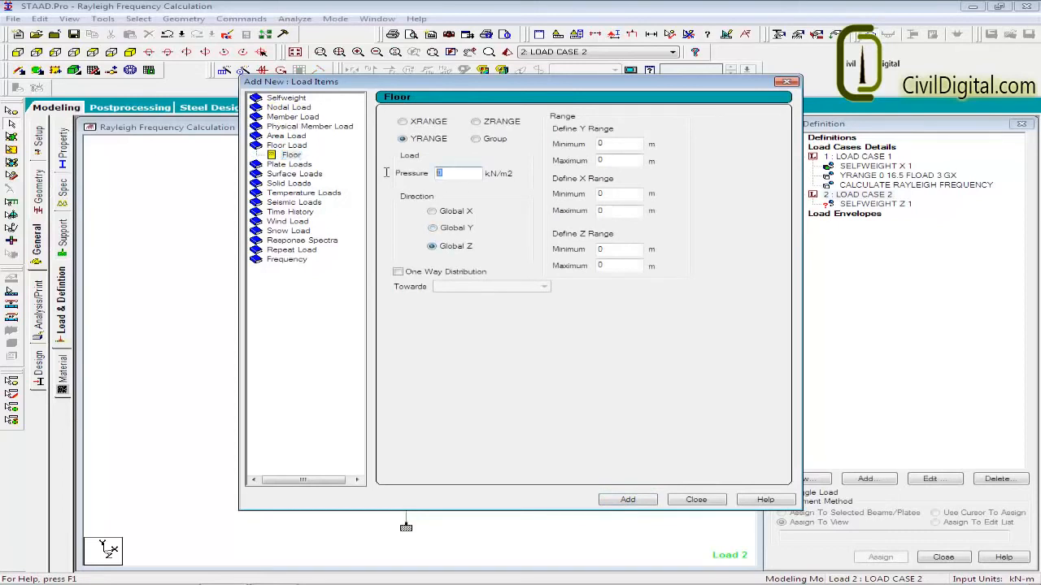
pyautogui.write('3')
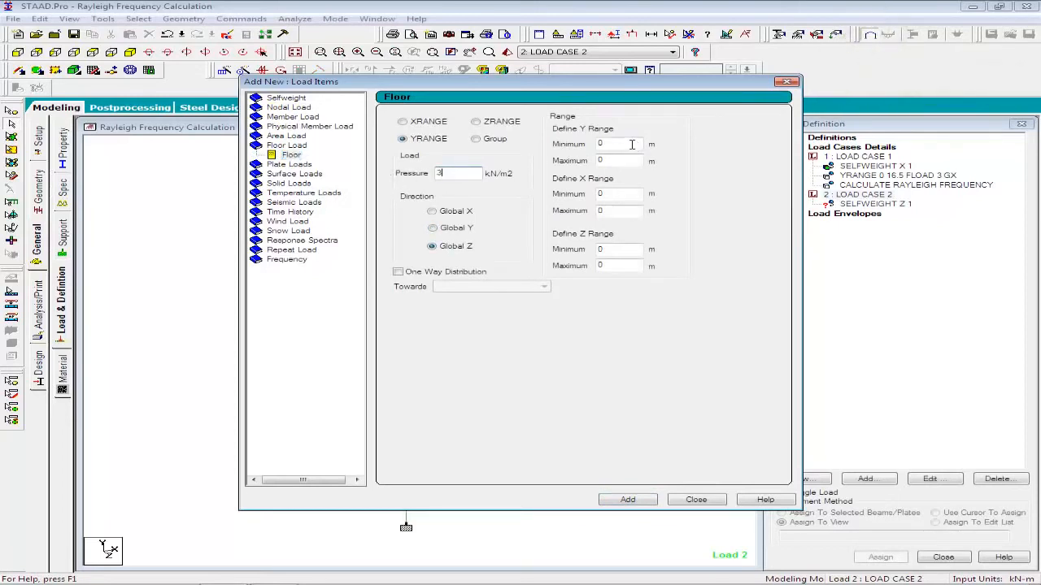
pyautogui.moveTo(631, 145); pyautogui.dragTo(502, 146)
pyautogui.press('Tab')
pyautogui.write('1')
pyautogui.click(637, 500)
pyautogui.click(695, 499)
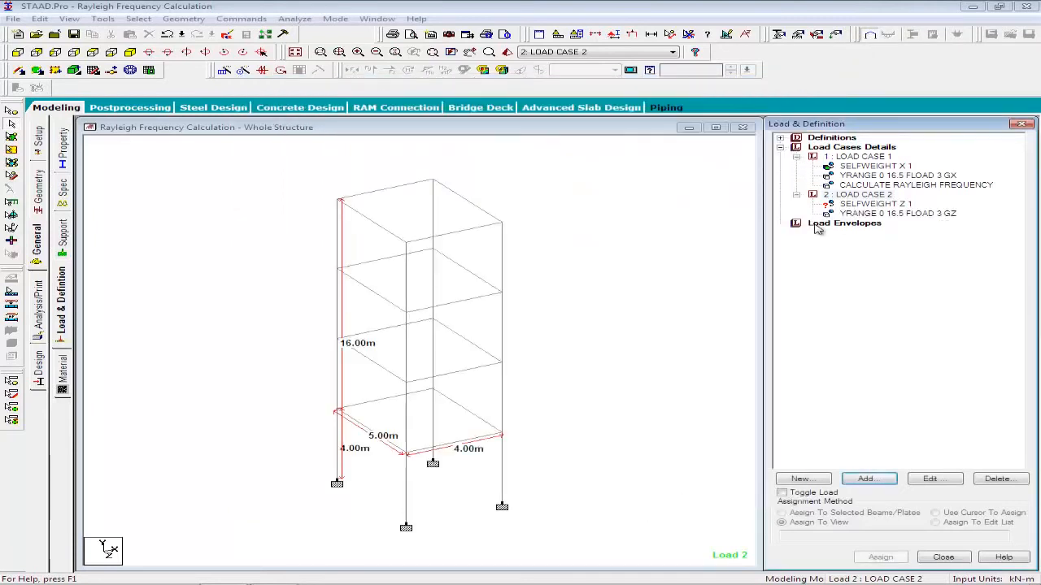
# Assign the Z selfweight load to all members in the view.
pyautogui.click(880, 557)
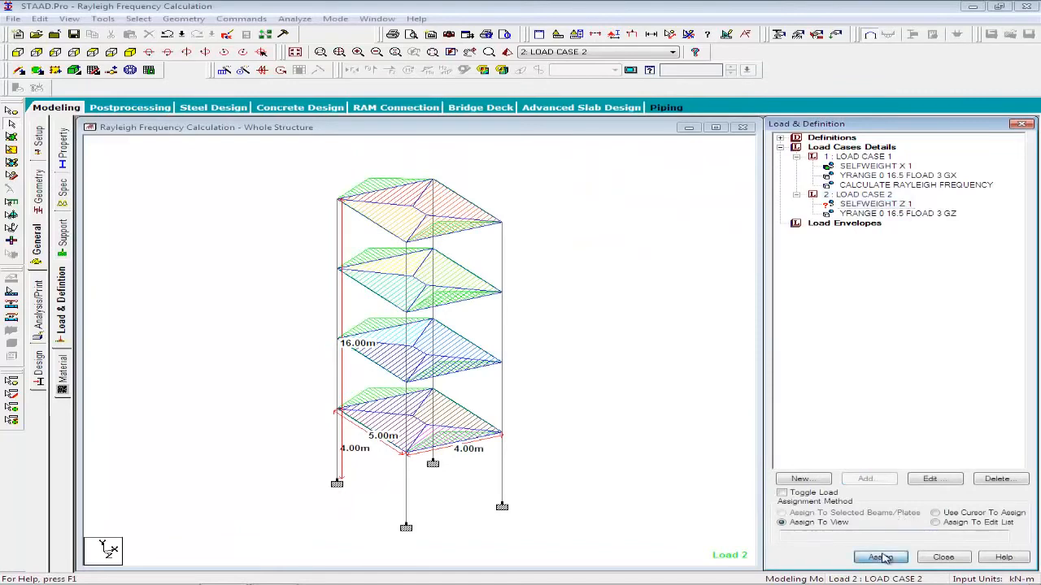
pyautogui.click(909, 386)
# Add the Rayleigh frequency calculation to LOAD CASE 2.
pyautogui.click(887, 195)
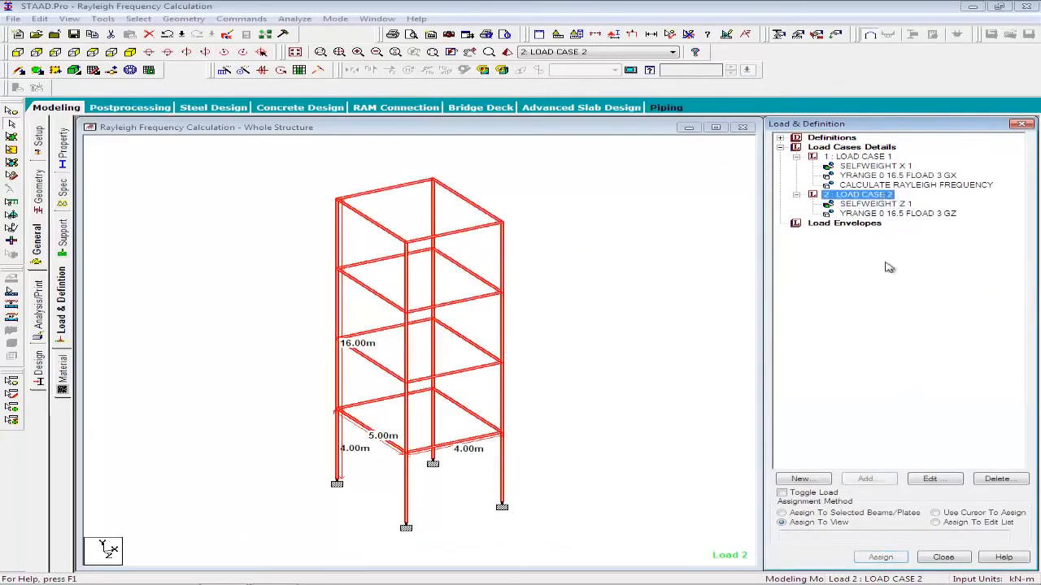
pyautogui.click(887, 479)
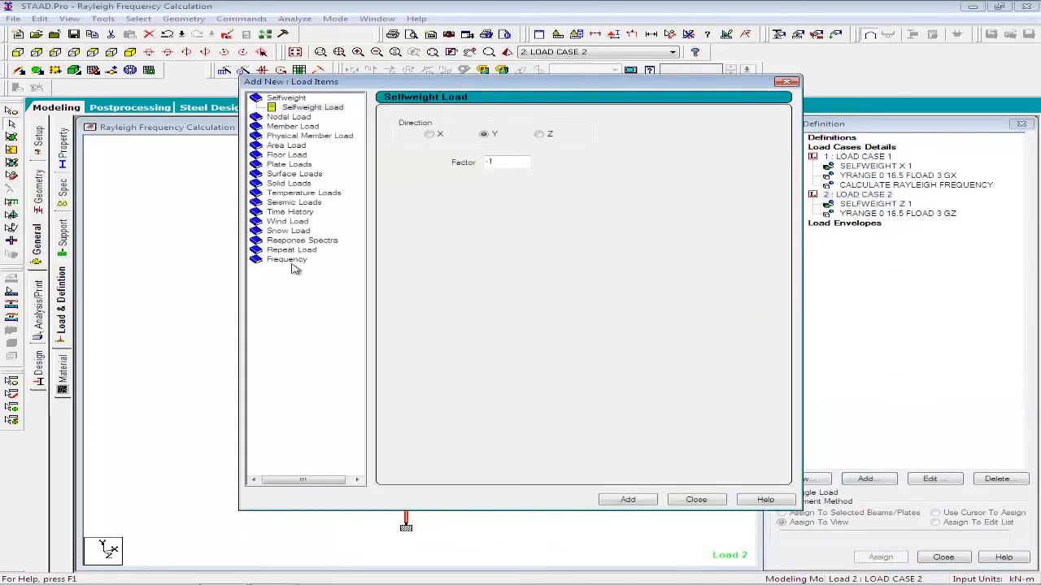
pyautogui.click(291, 251)
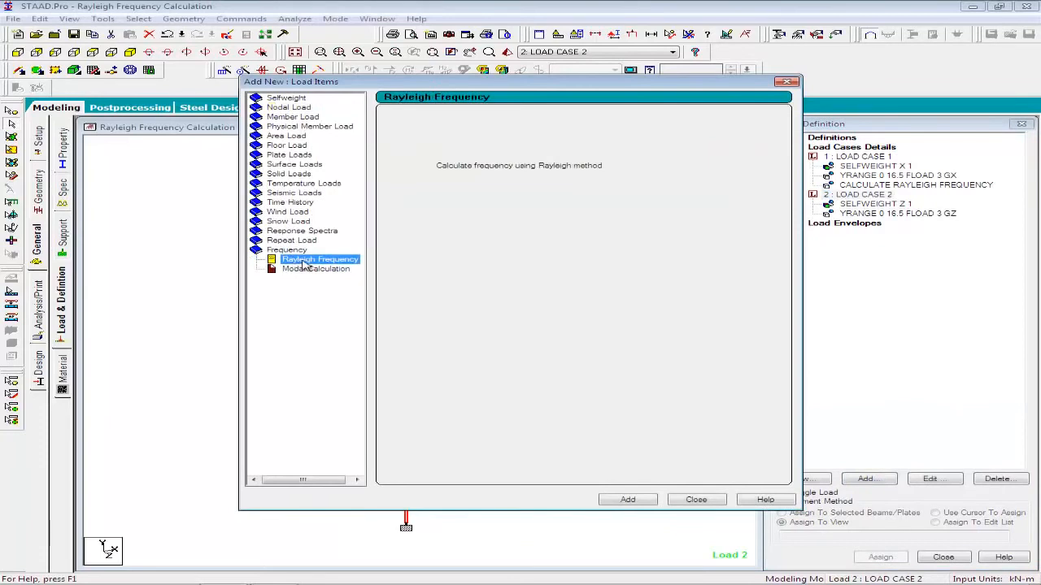
pyautogui.click(639, 502)
pyautogui.click(719, 502)
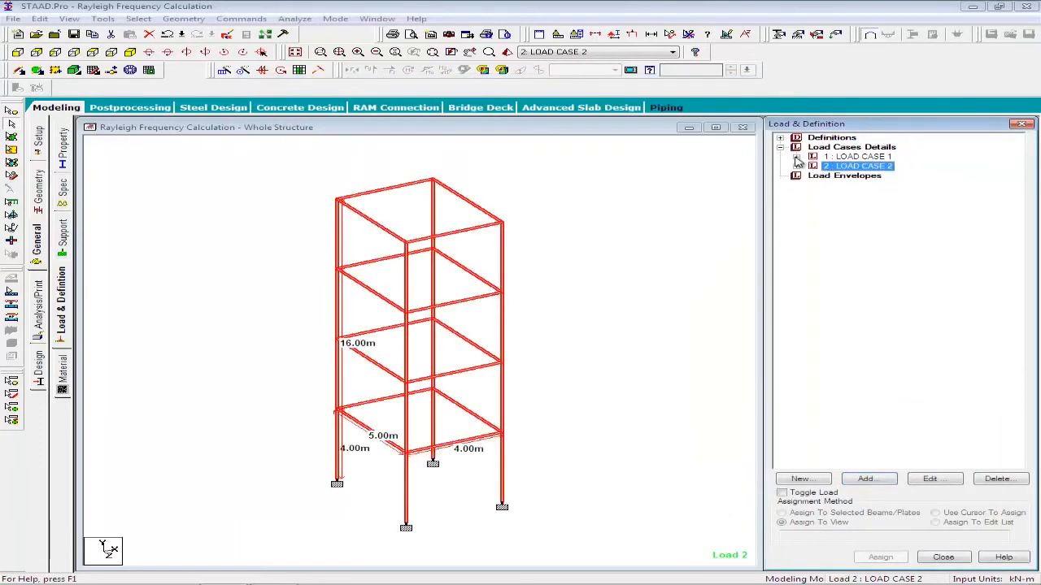
# Add a Perform Analysis command with the No Print option.
pyautogui.click(46, 320)
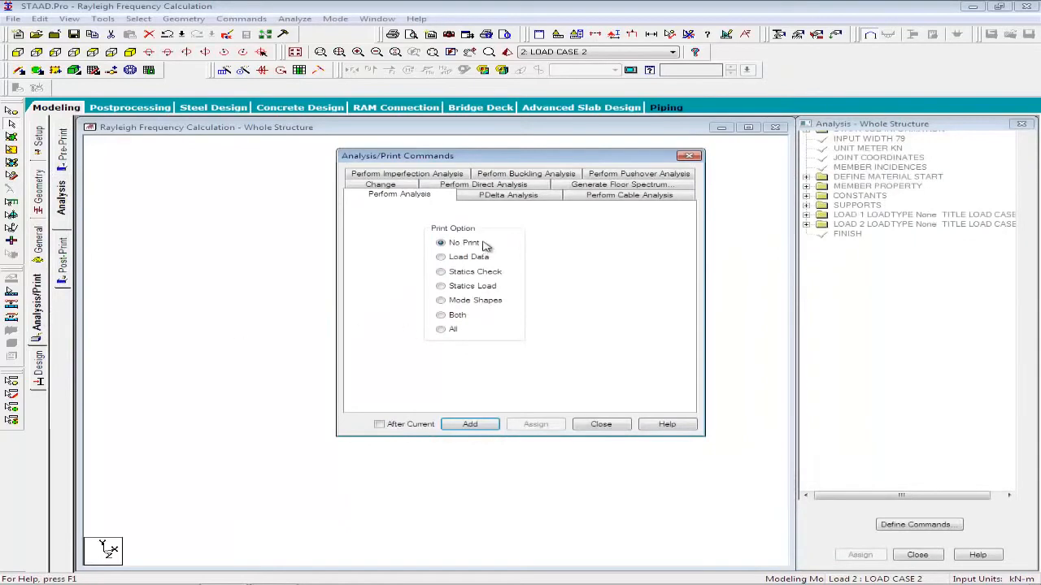
pyautogui.click(467, 422)
pyautogui.click(599, 423)
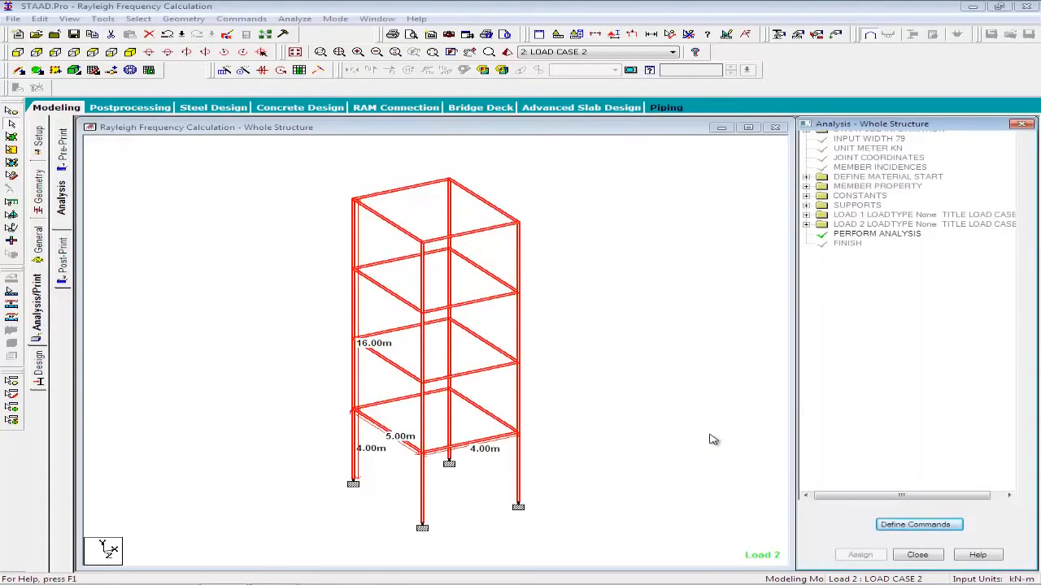
# Run the analysis, saving the modified structure under its current file.
pyautogui.click(293, 19)
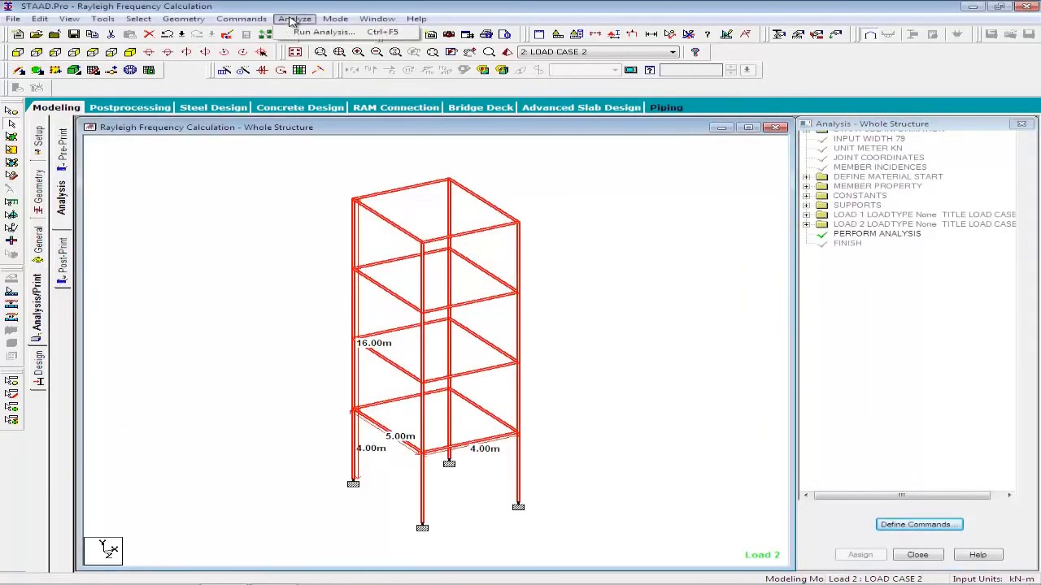
pyautogui.click(322, 33)
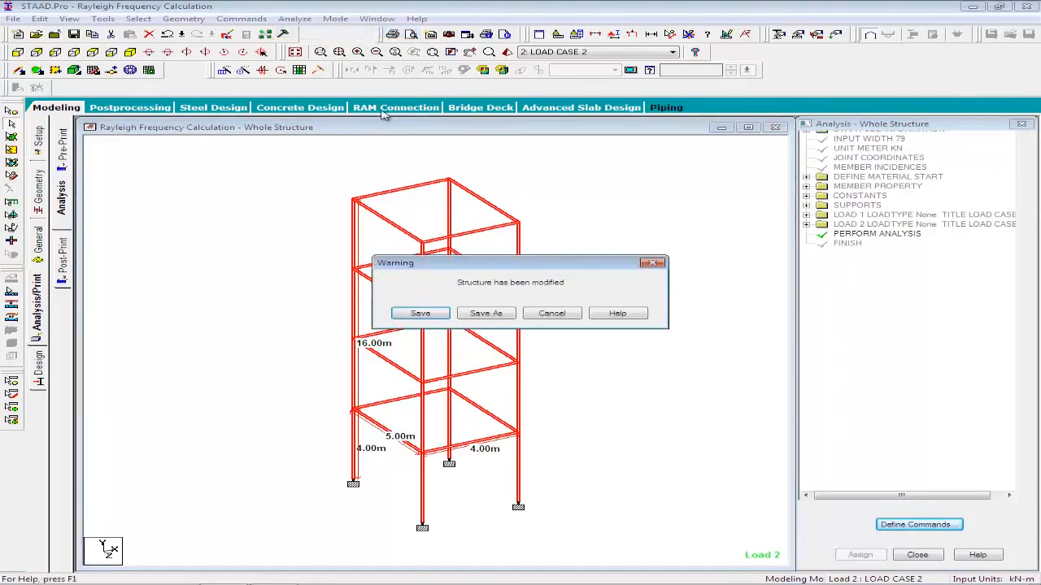
pyautogui.click(439, 317)
# View the analysis output file and examine the Rayleigh frequency and maximum deflection results for loadings 1 and 2.
pyautogui.click(357, 413)
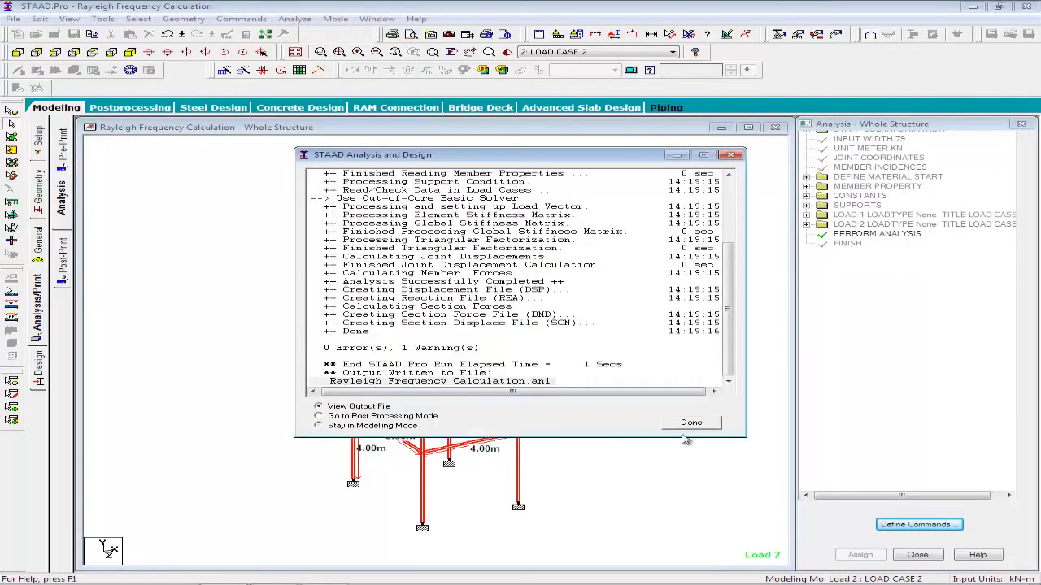
pyautogui.click(723, 425)
pyautogui.scroll(-10, 708, 421)
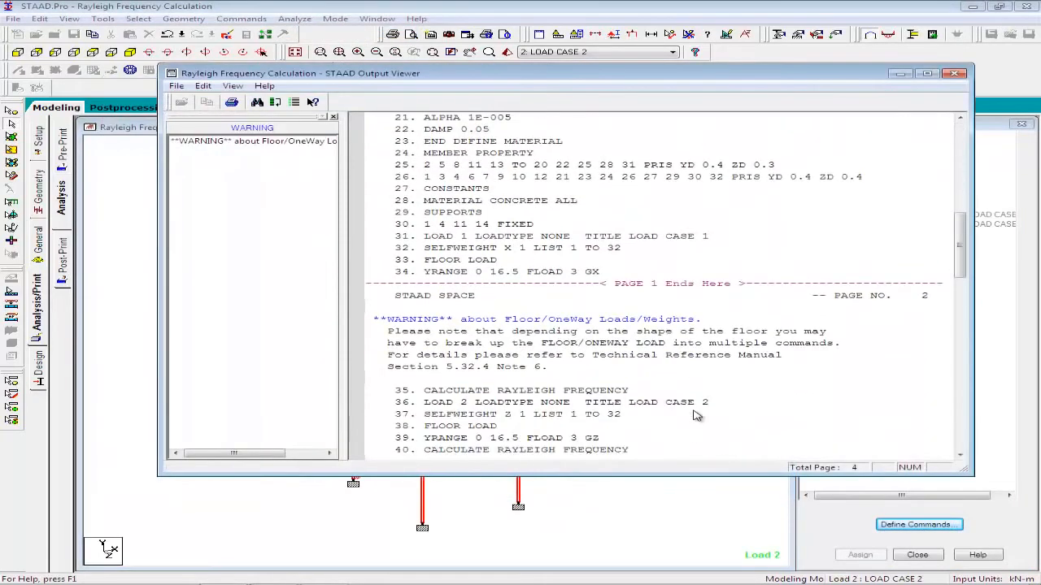
pyautogui.scroll(-10, 701, 416)
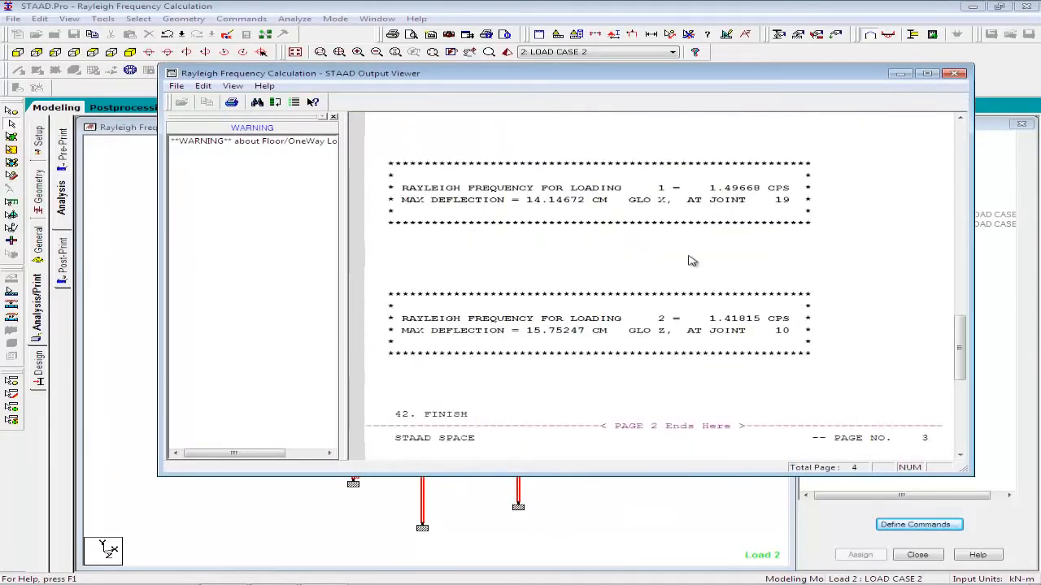
pyautogui.click(454, 195)
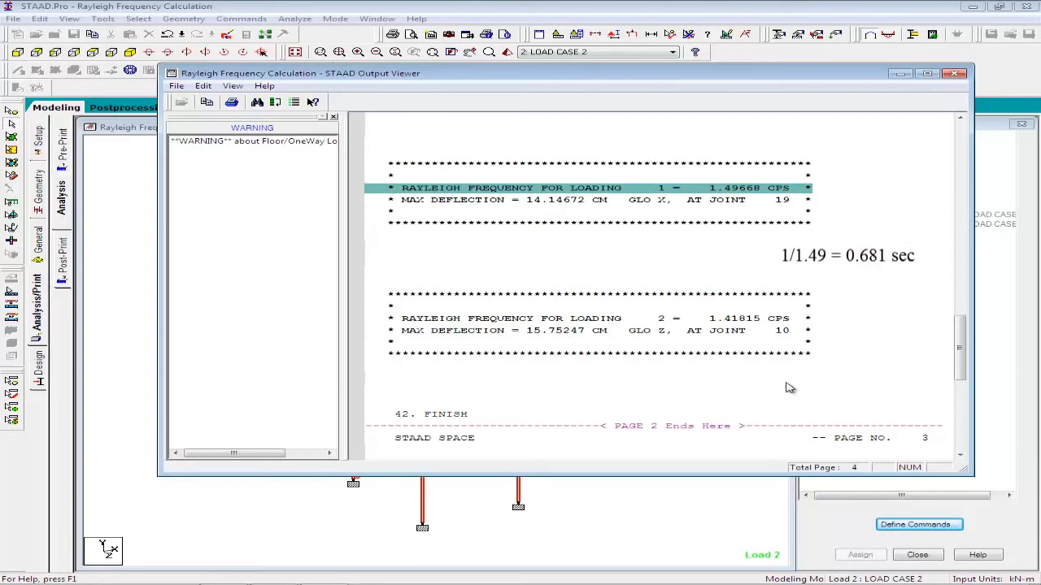
pyautogui.click(571, 321)
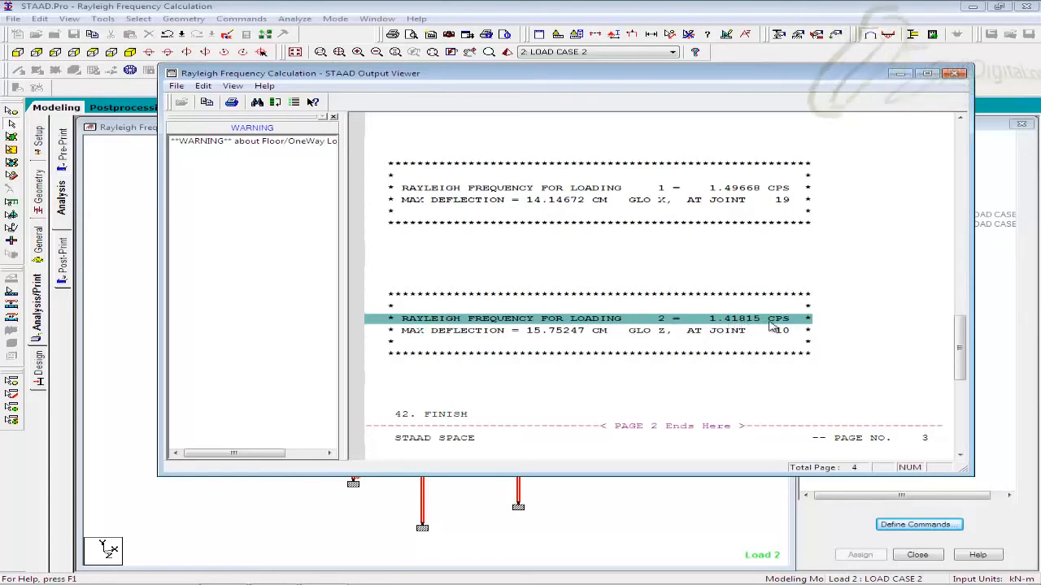
pyautogui.click(465, 334)
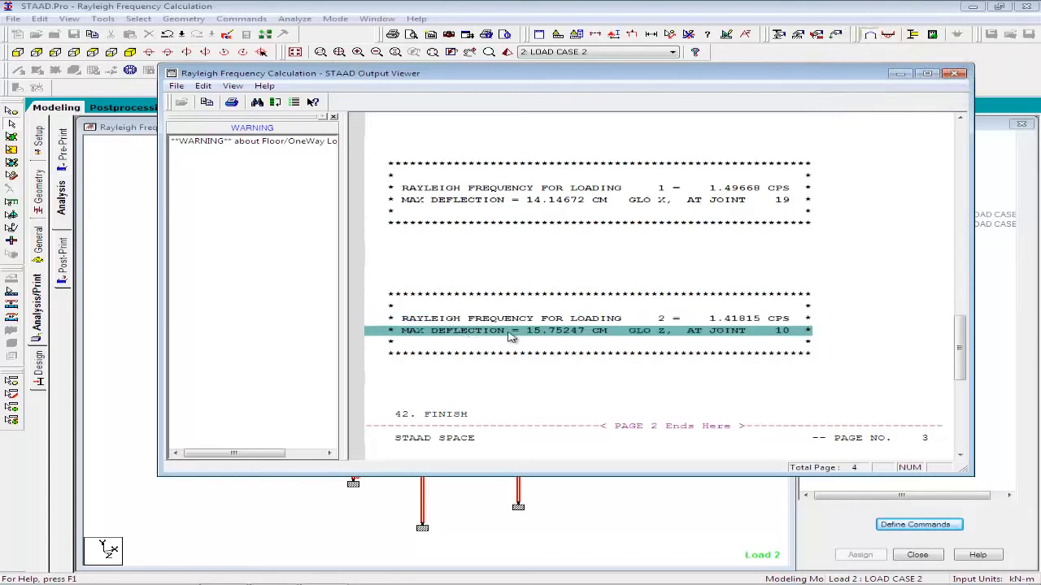